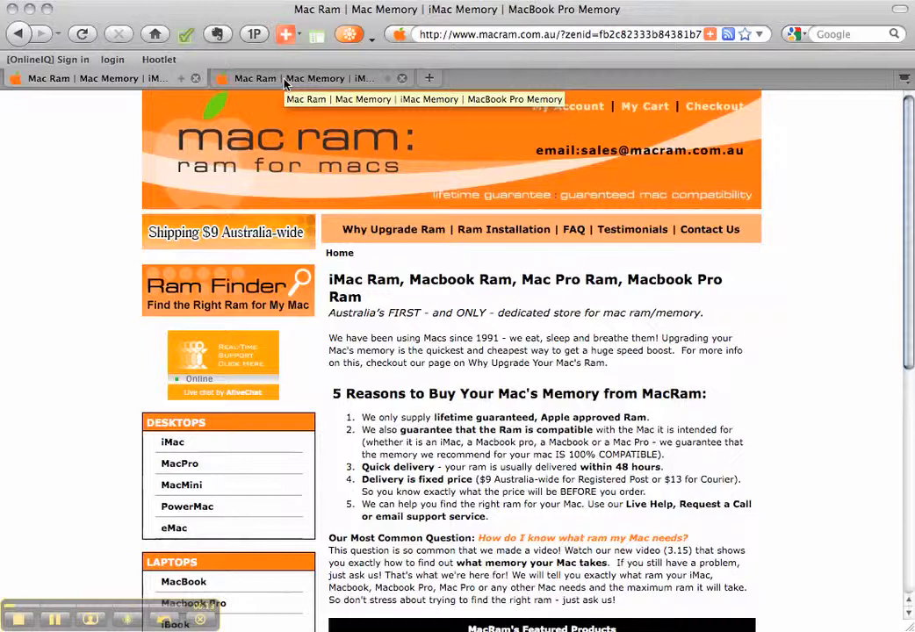
- Switch to the Zen Cart admin and open the Categories/Products catalog page
{"action": "left_click", "coordinate": [286, 79]}
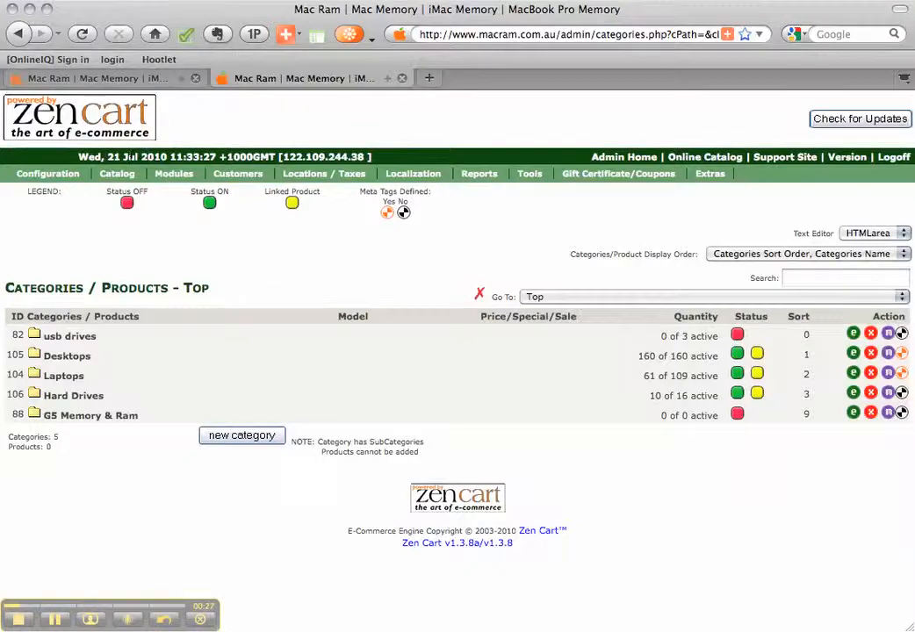
{"action": "mouse_move", "coordinate": [117, 176]}
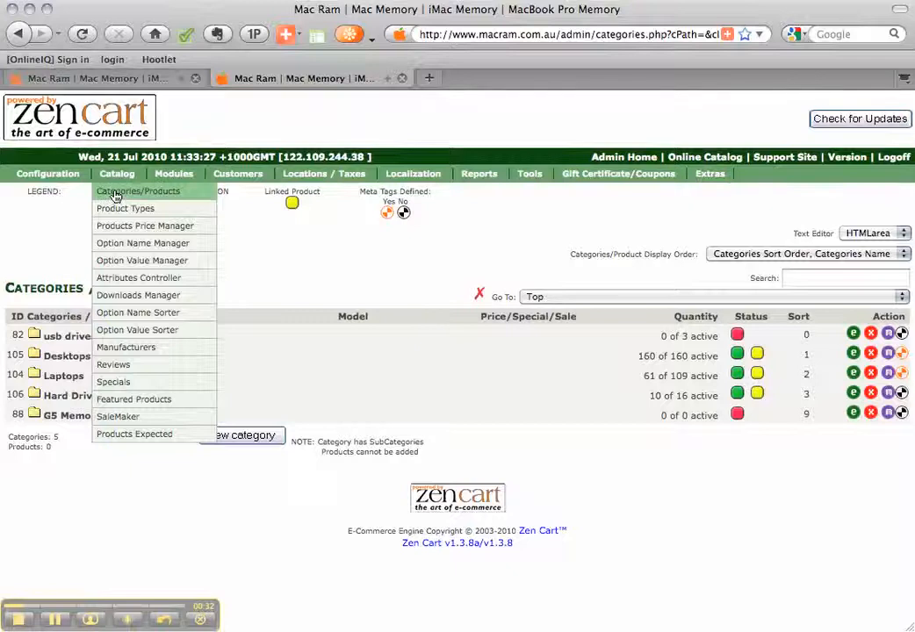
{"action": "left_click", "coordinate": [116, 194]}
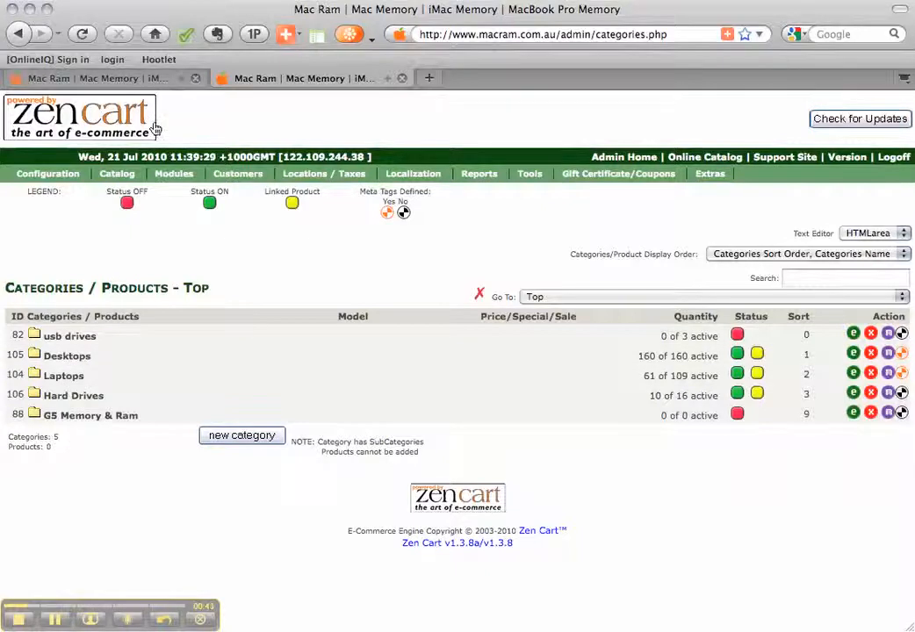
- View the storefront home page and examine its Desktops, Laptops and Hard Drives category lists
{"action": "left_click", "coordinate": [118, 79]}
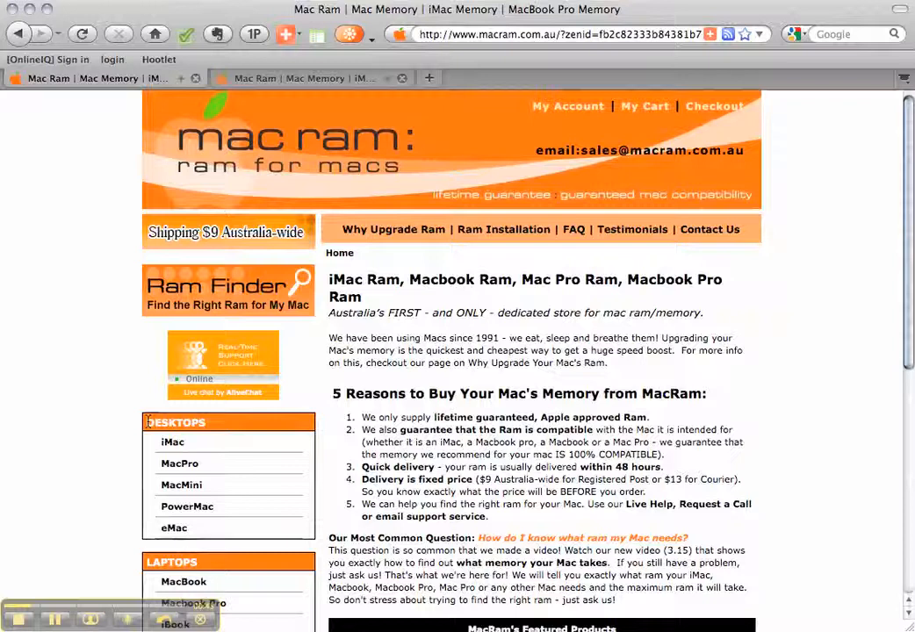
{"action": "left_click_drag", "start_coordinate": [912, 226], "coordinate": [909, 265]}
{"action": "left_click_drag", "start_coordinate": [135, 606], "coordinate": [802, 598]}
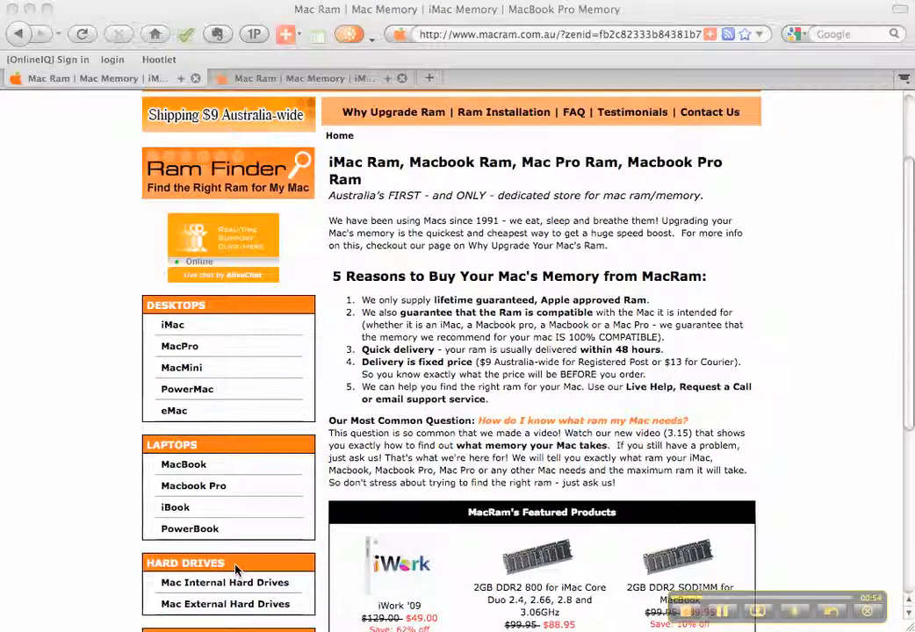
- In the store admin, enable the usb drives category and set all its products' status to ON
{"action": "left_click", "coordinate": [312, 79]}
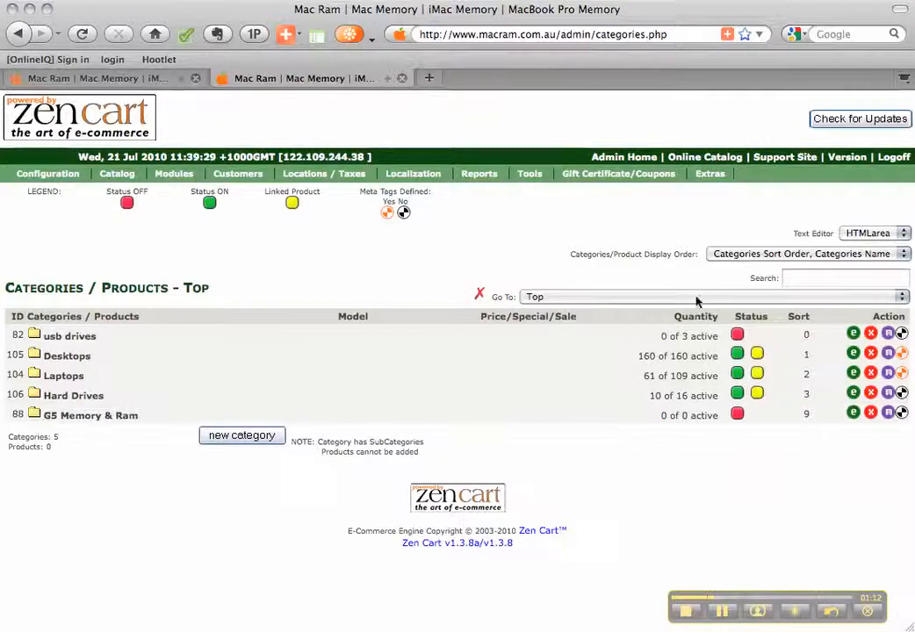
{"action": "left_click", "coordinate": [738, 335]}
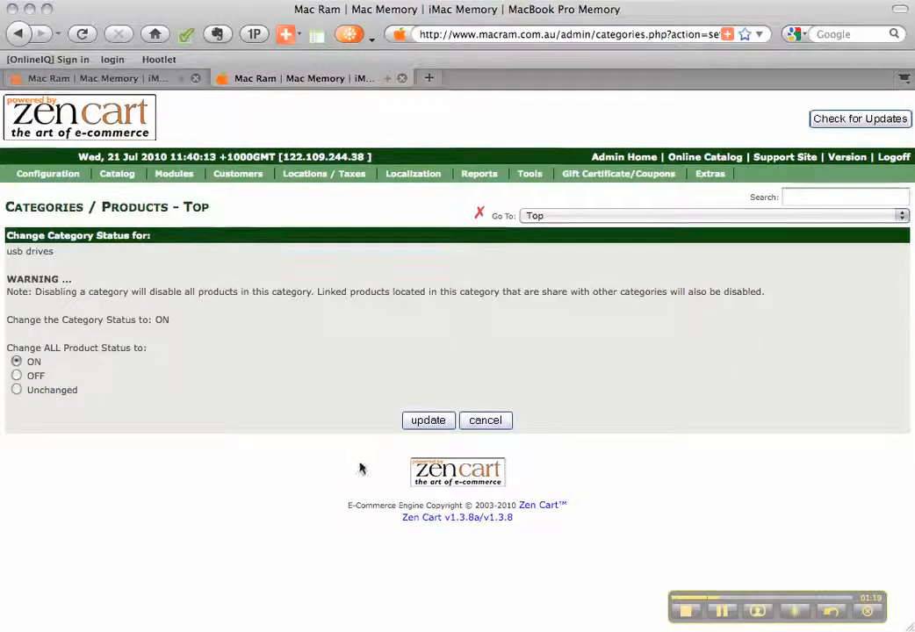
{"action": "left_click", "coordinate": [427, 420]}
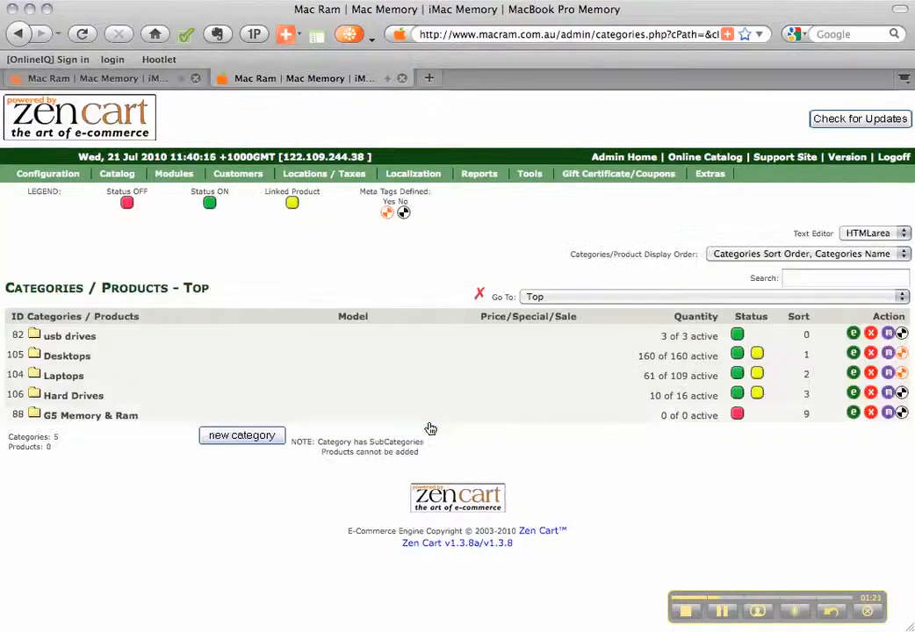
- Reload the storefront to check its category lists, and view the products inside usb drives in the admin
{"action": "left_click", "coordinate": [101, 78]}
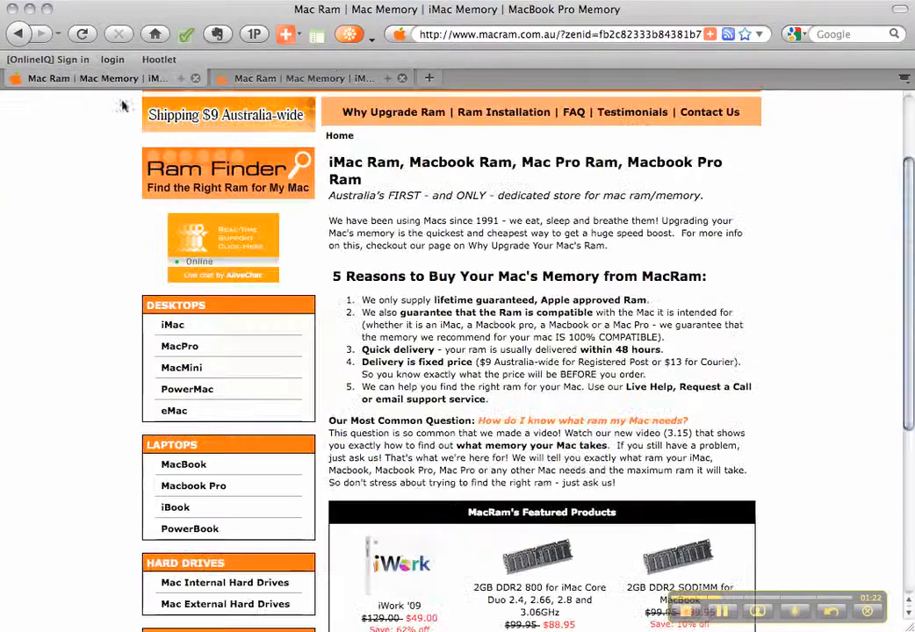
{"action": "left_click", "coordinate": [81, 35]}
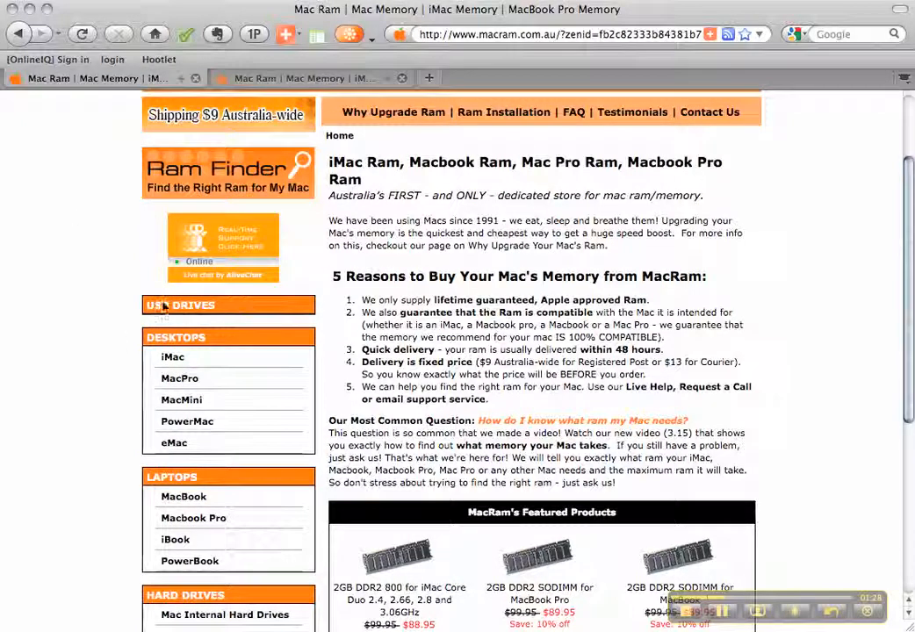
{"action": "left_click", "coordinate": [288, 80]}
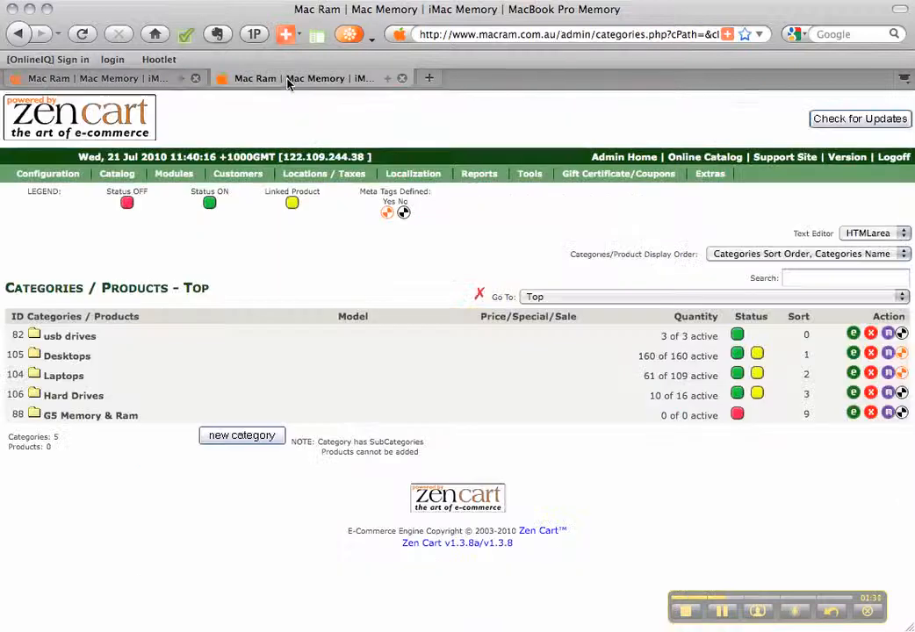
{"action": "left_click", "coordinate": [78, 341]}
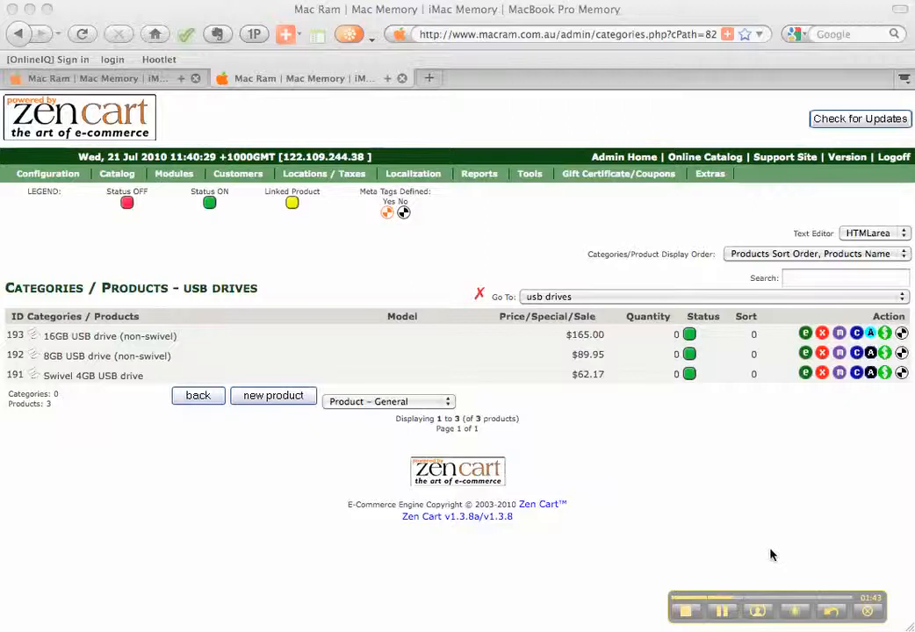
- Return to the top-level categories and disable the usb drives category together with its products
{"action": "left_click", "coordinate": [200, 398]}
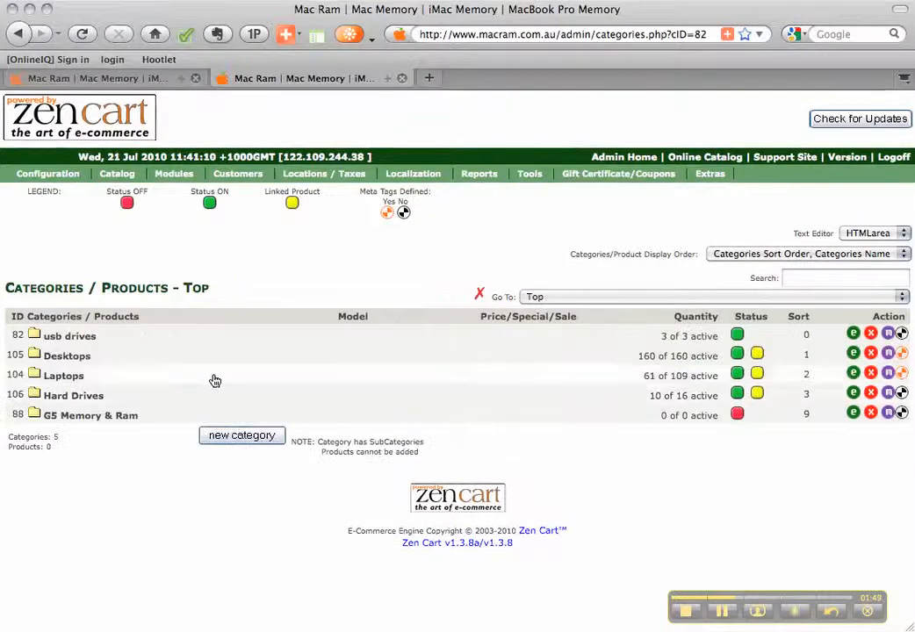
{"action": "left_click", "coordinate": [737, 334]}
{"action": "left_click", "coordinate": [418, 379]}
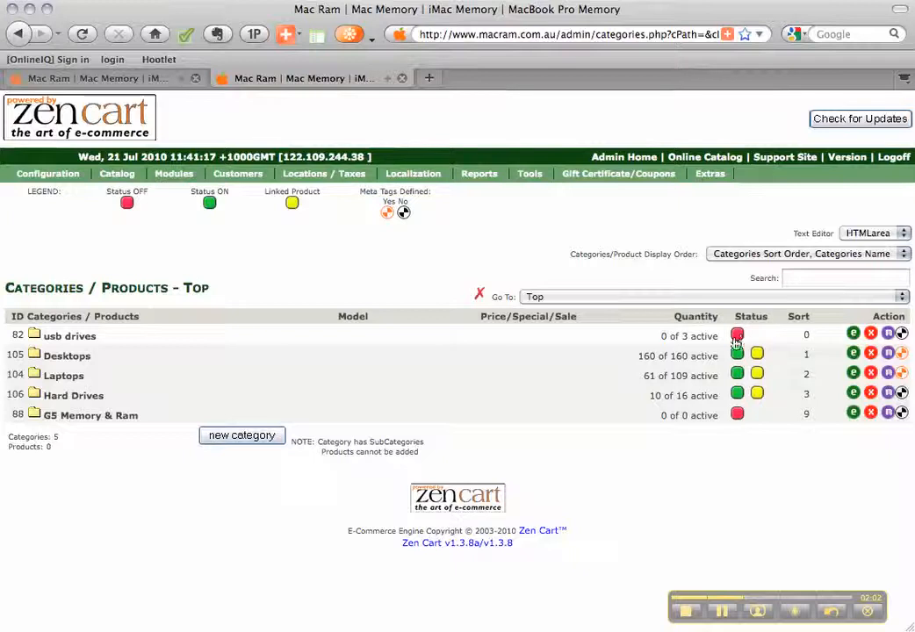
- On the storefront, browse the iMac desktops to the iMac 2.66, 3.06 21.5" & 27" - Late 2009 subcategory
{"action": "left_click", "coordinate": [722, 612]}
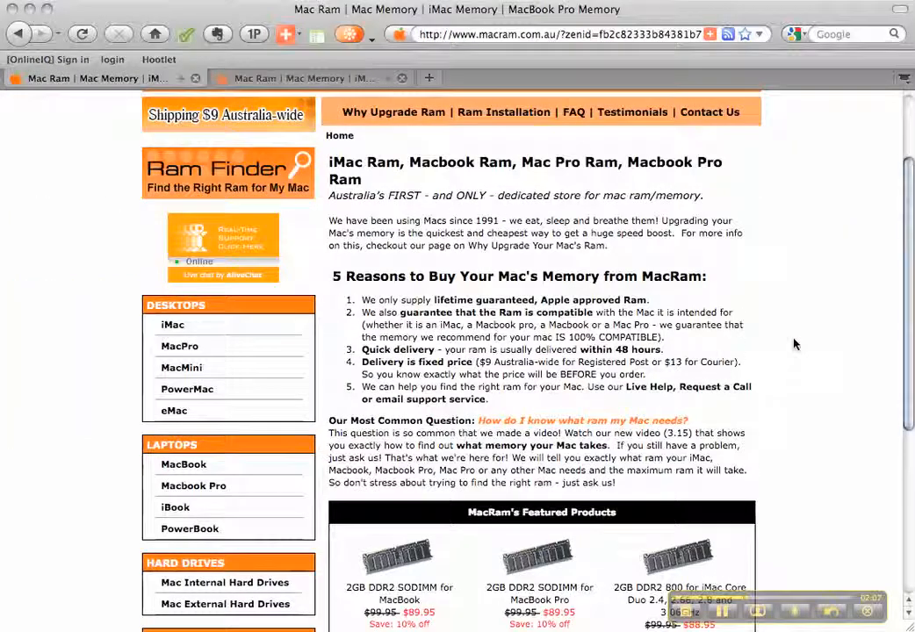
{"action": "left_click", "coordinate": [173, 326]}
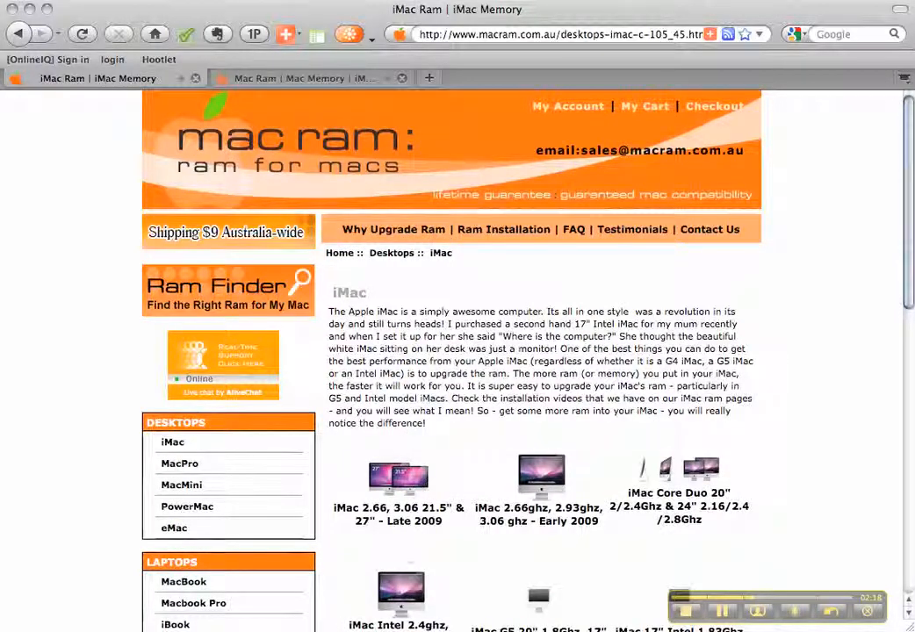
{"action": "left_click", "coordinate": [409, 477]}
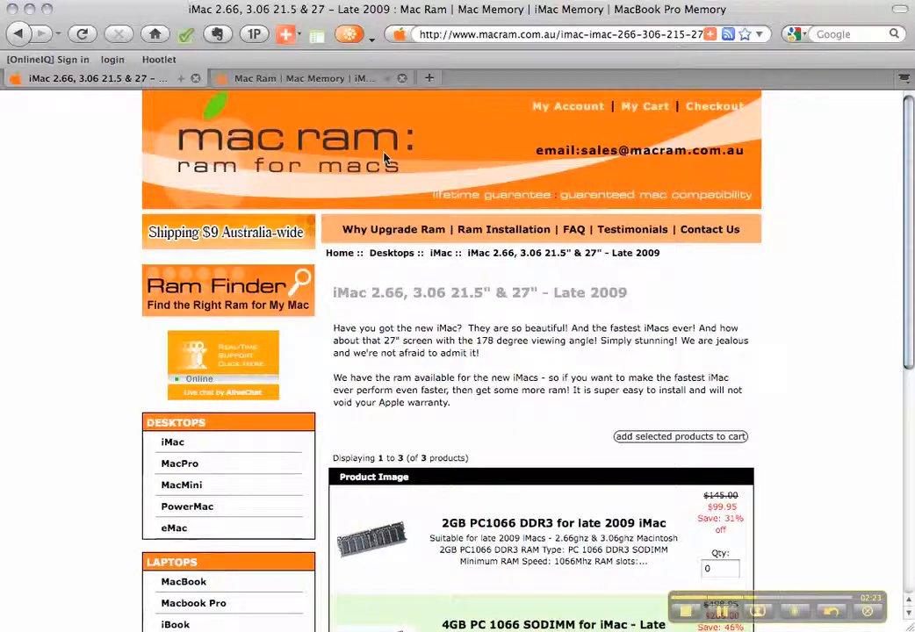
- In the admin, view the products under Desktops > iMac > iMac 2.66, 3.06 21.5" & 27" - Late 2009
{"action": "left_click", "coordinate": [327, 80]}
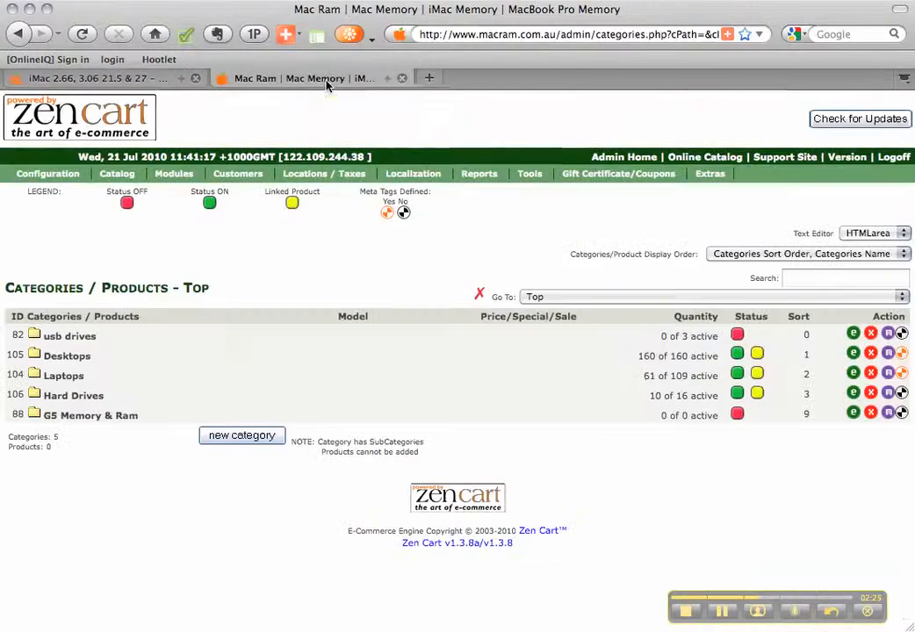
{"action": "left_click", "coordinate": [54, 359]}
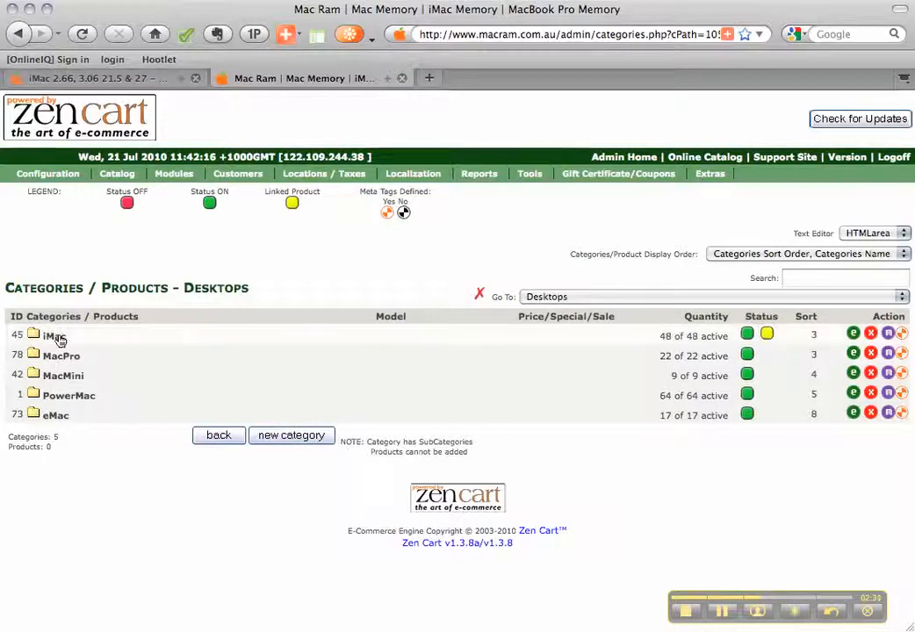
{"action": "left_click", "coordinate": [55, 337]}
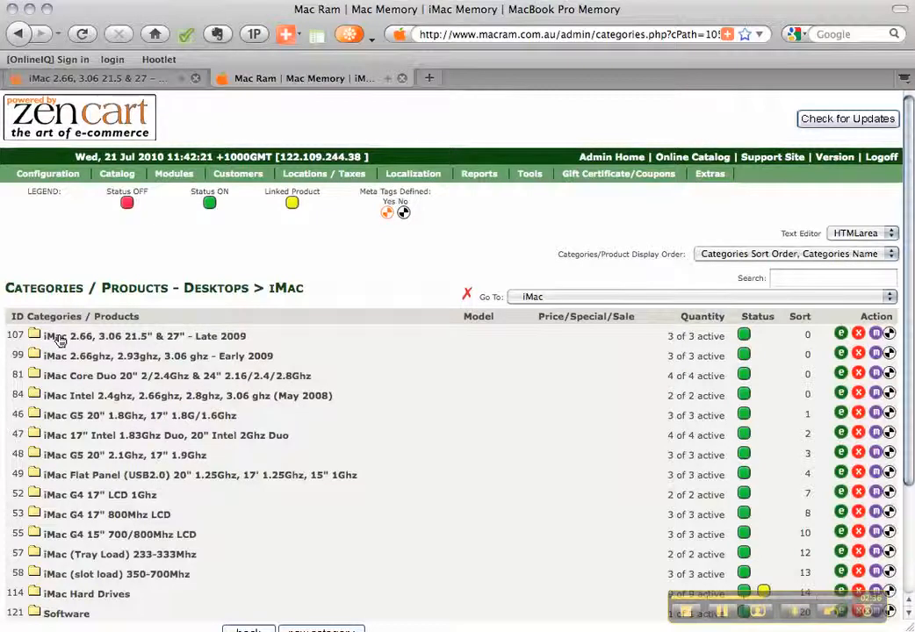
{"action": "left_click", "coordinate": [129, 337]}
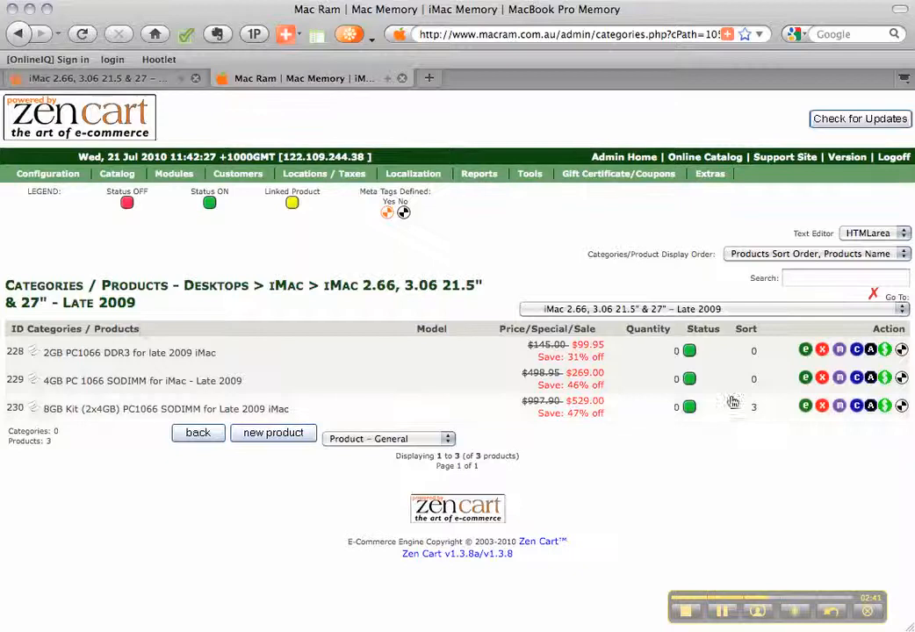
{"action": "left_click", "coordinate": [722, 612]}
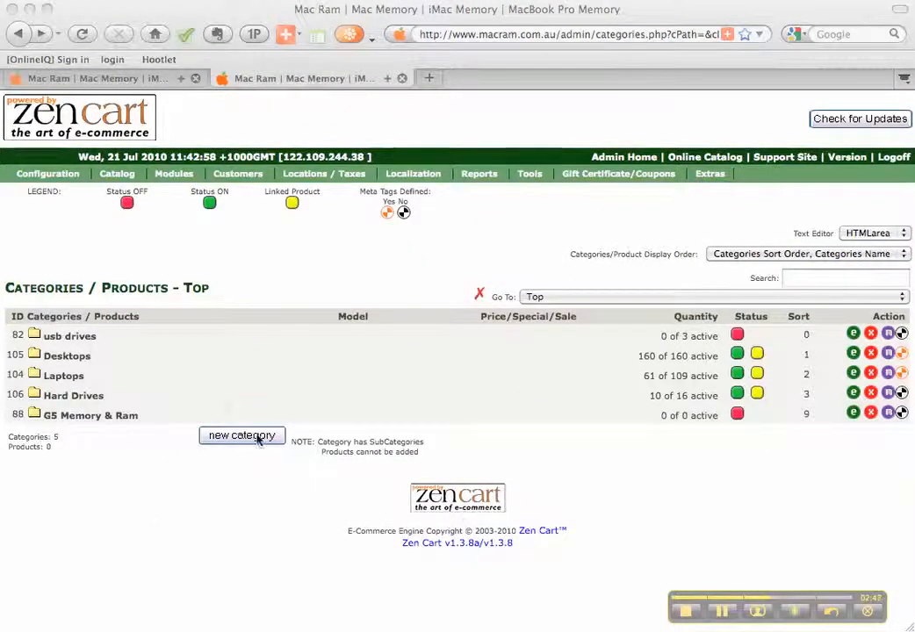
- Create a top-level category named New Category without a description or image, and save it
{"action": "left_click", "coordinate": [242, 436]}
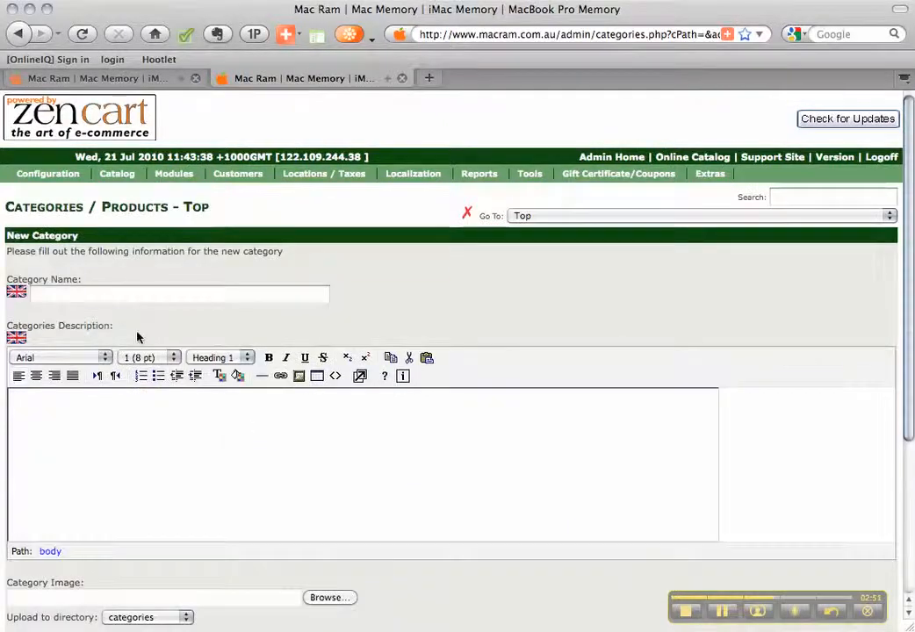
{"action": "left_click", "coordinate": [110, 296]}
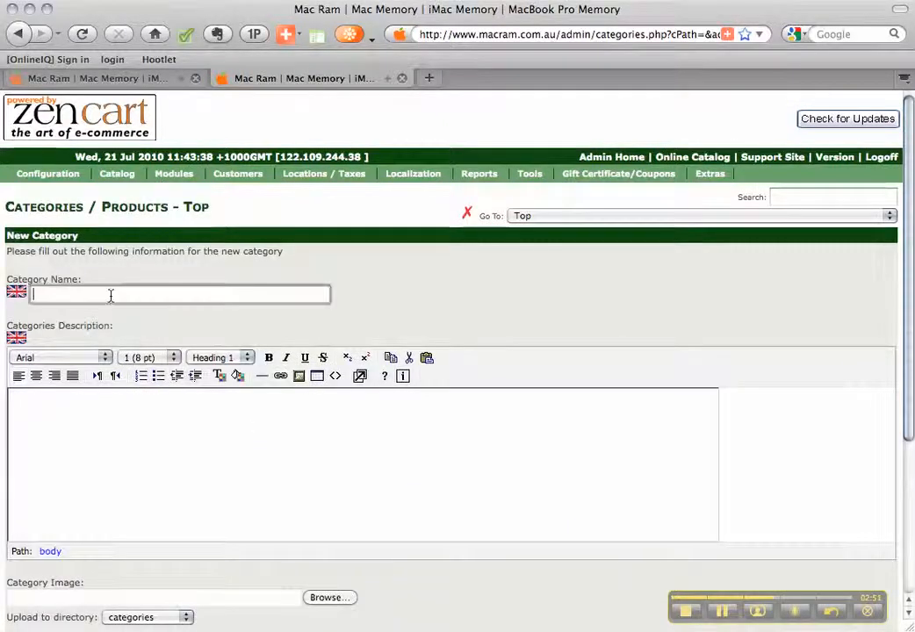
{"action": "type", "text": "New "}
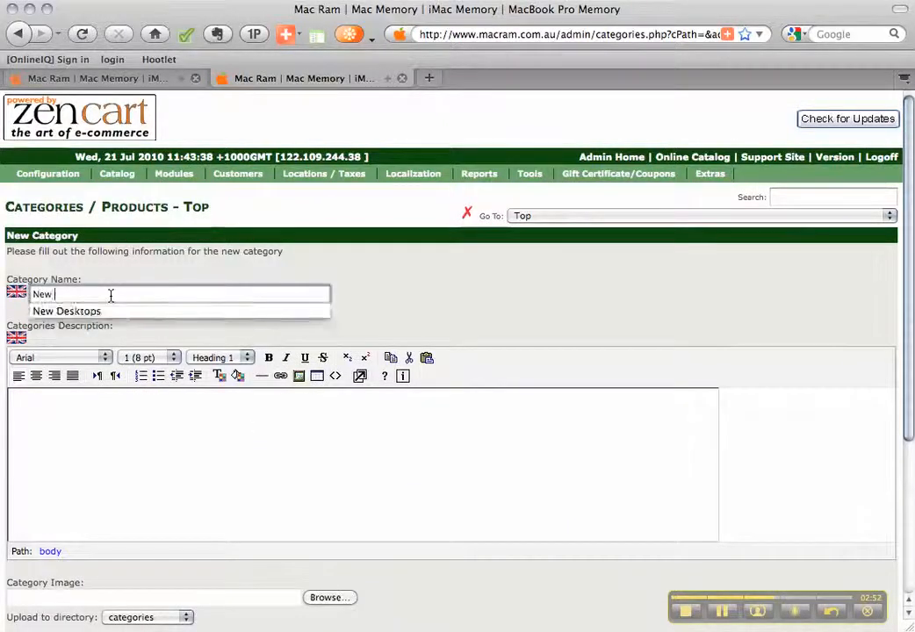
{"action": "type", "text": "Caregory"}
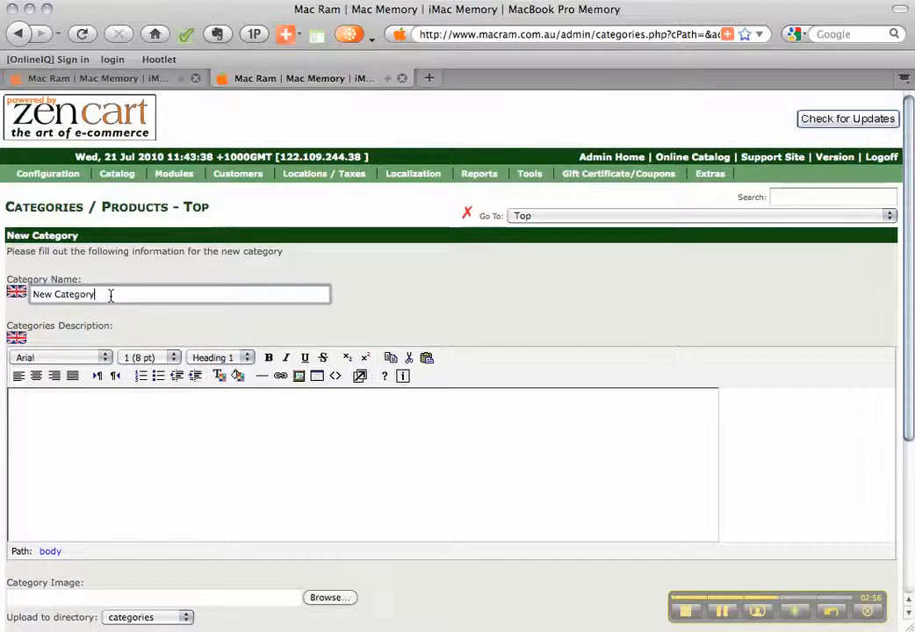
{"action": "left_click", "coordinate": [165, 423]}
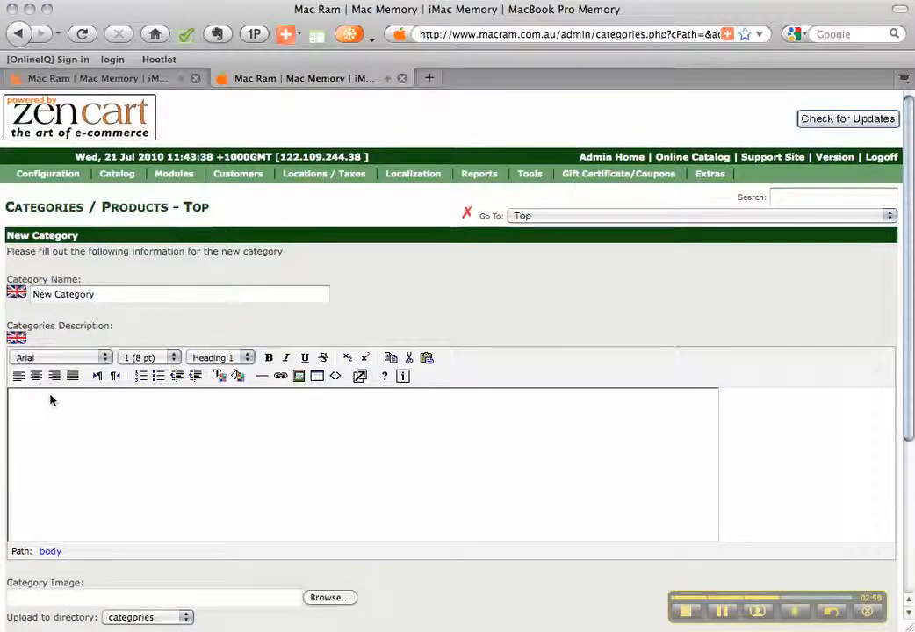
{"action": "left_click_drag", "start_coordinate": [910, 313], "coordinate": [906, 381]}
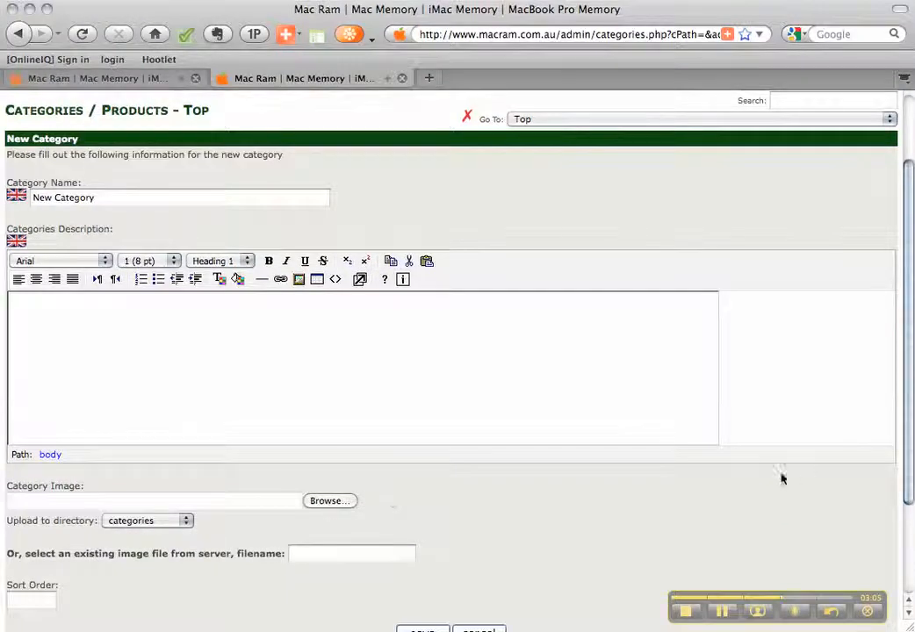
{"action": "left_click_drag", "start_coordinate": [911, 444], "coordinate": [910, 502]}
{"action": "left_click", "coordinate": [422, 546]}
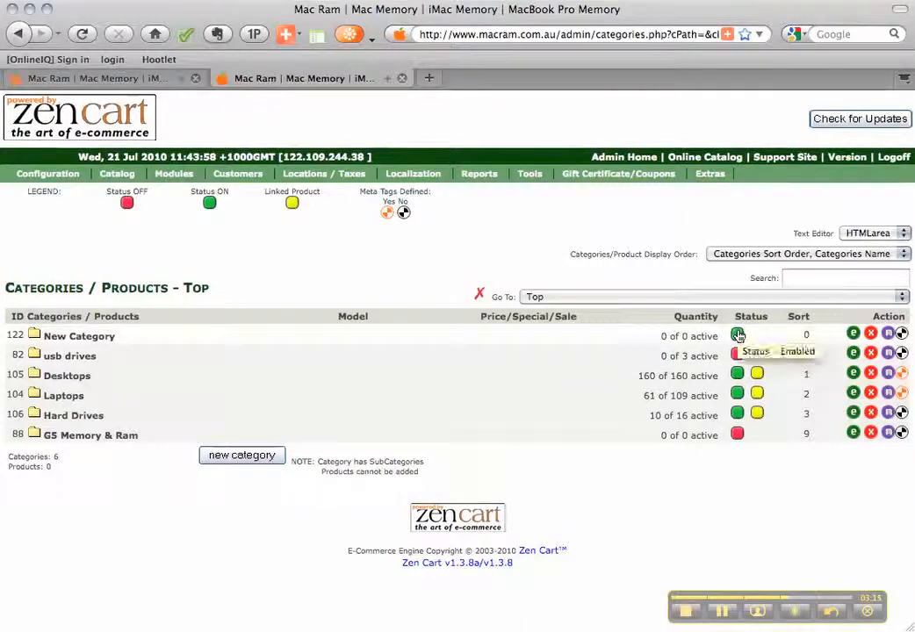
- Reload the storefront home page to check its category lists for New Category
{"action": "left_click", "coordinate": [121, 81]}
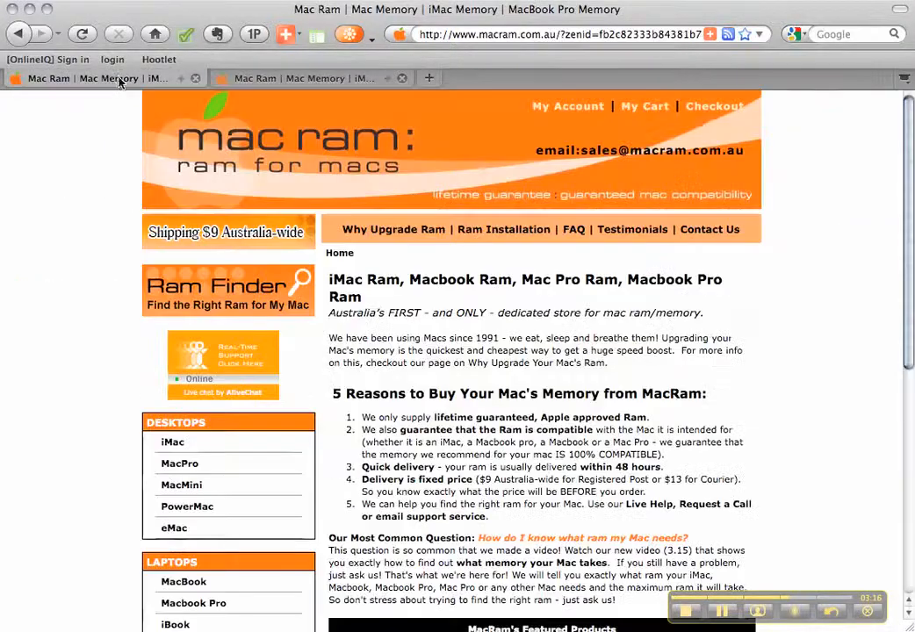
{"action": "right_click", "coordinate": [76, 141]}
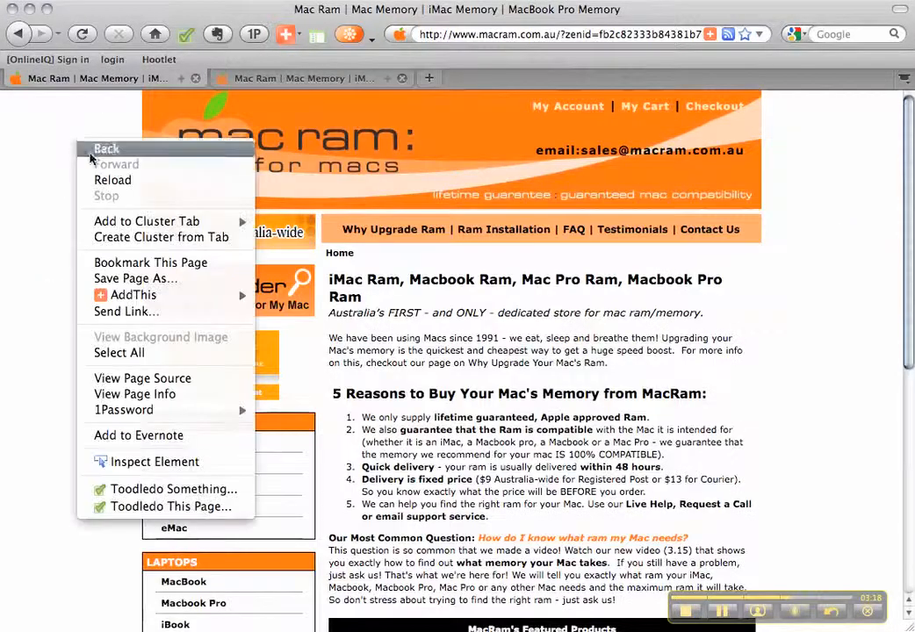
{"action": "left_click", "coordinate": [103, 182]}
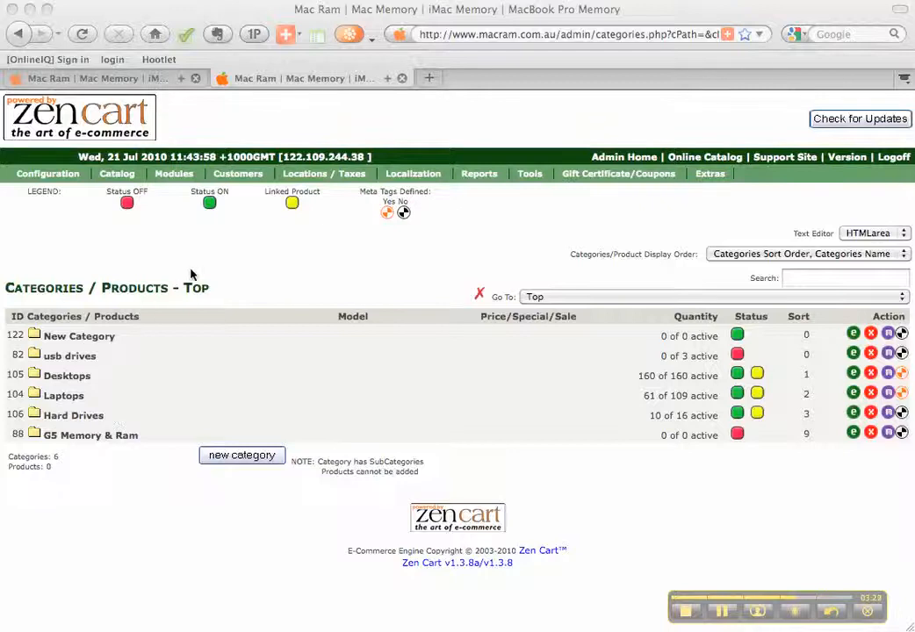
- Inside New Category, create a subcategory named sub category without a description, image or sort order, and save it
{"action": "left_click", "coordinate": [75, 339]}
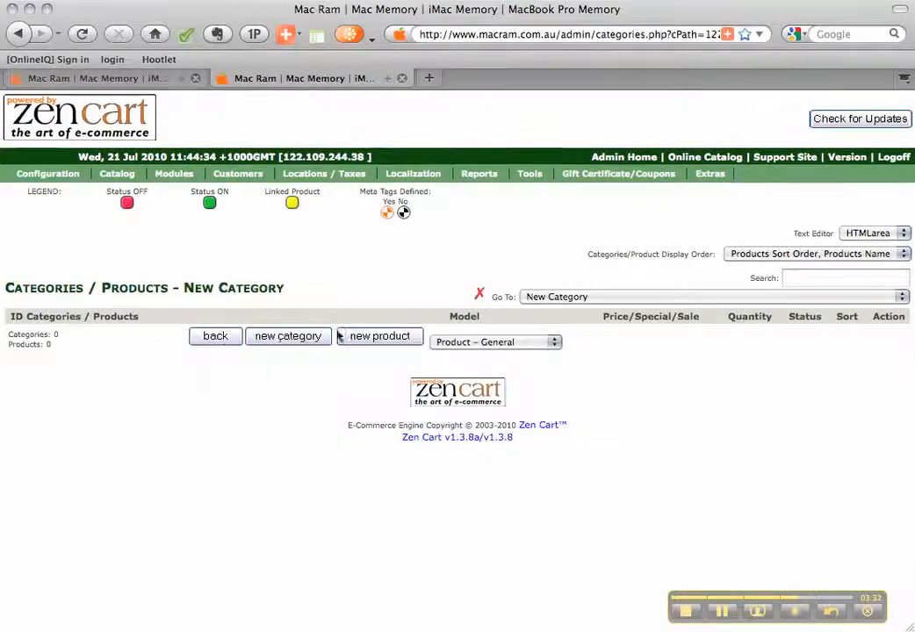
{"action": "left_click", "coordinate": [279, 338]}
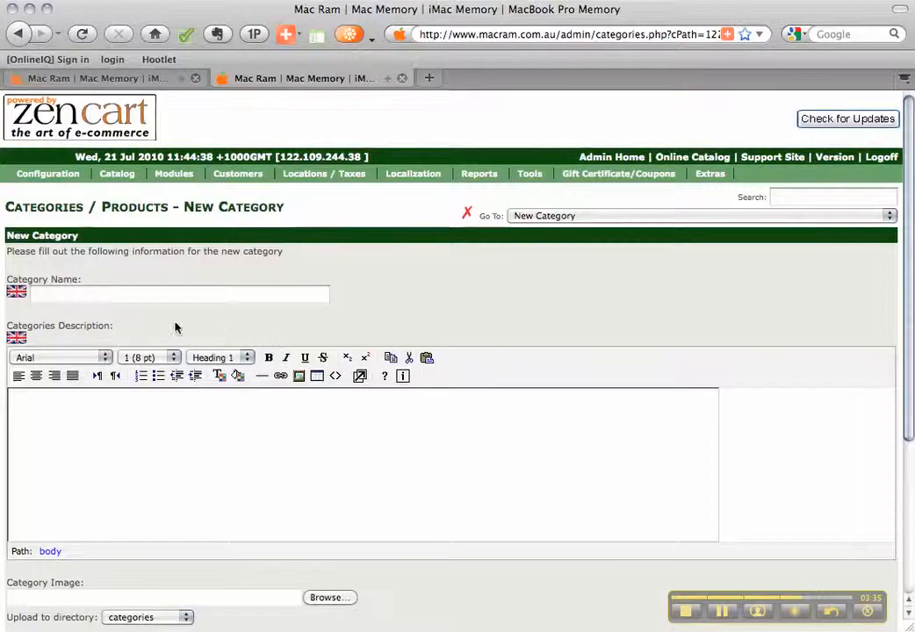
{"action": "left_click", "coordinate": [164, 296]}
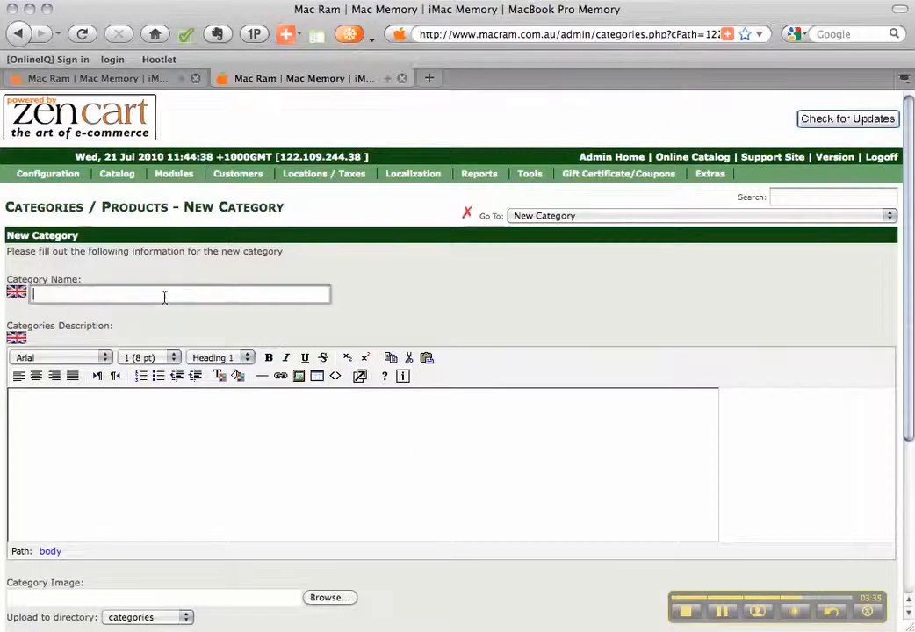
{"action": "type", "text": "sub category"}
{"action": "left_click", "coordinate": [360, 458]}
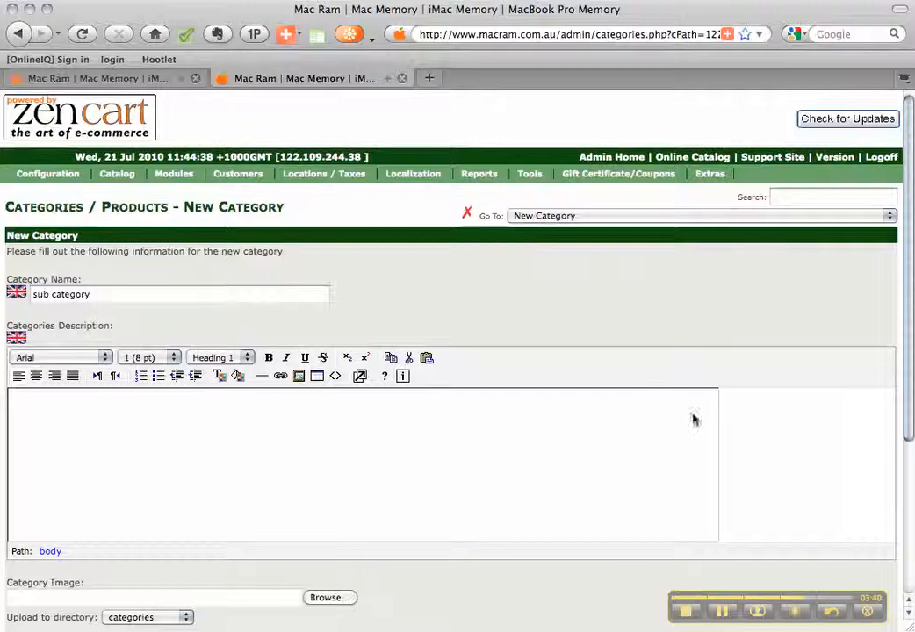
{"action": "left_click_drag", "start_coordinate": [910, 338], "coordinate": [910, 420]}
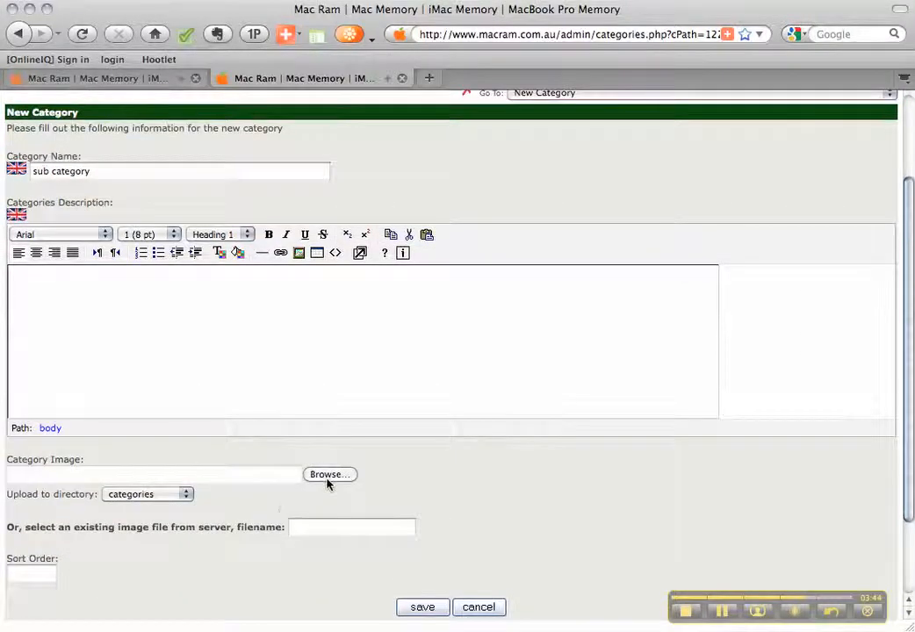
{"action": "left_click", "coordinate": [411, 607]}
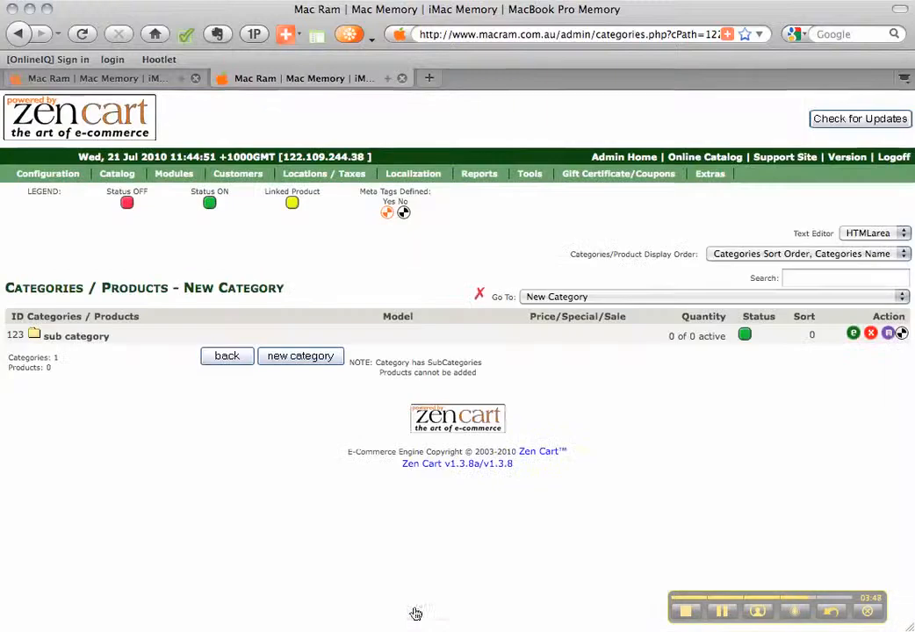
- In the top-level category list, change the status of New Category and all its products to OFF
{"action": "left_click", "coordinate": [720, 613]}
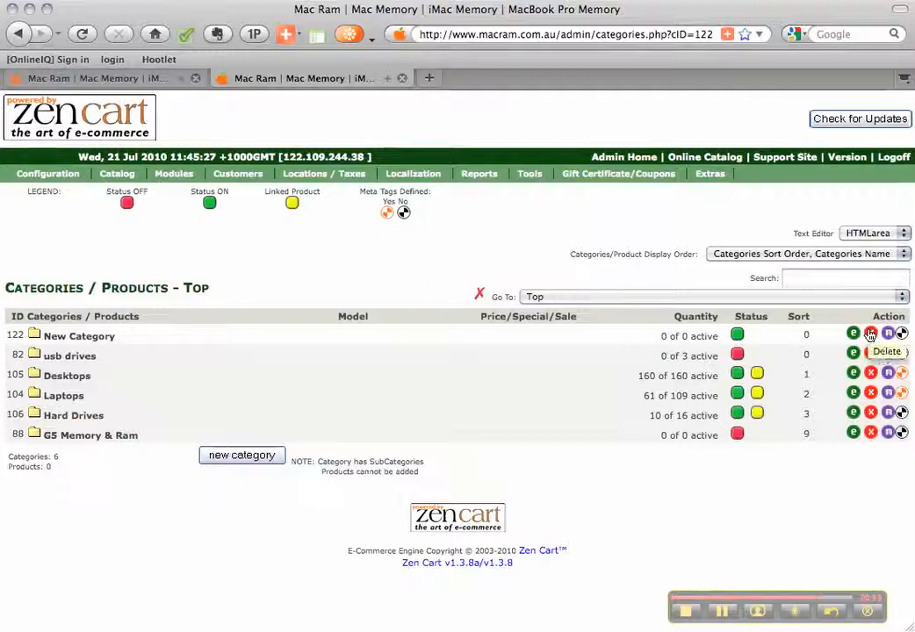
{"action": "left_click", "coordinate": [737, 334]}
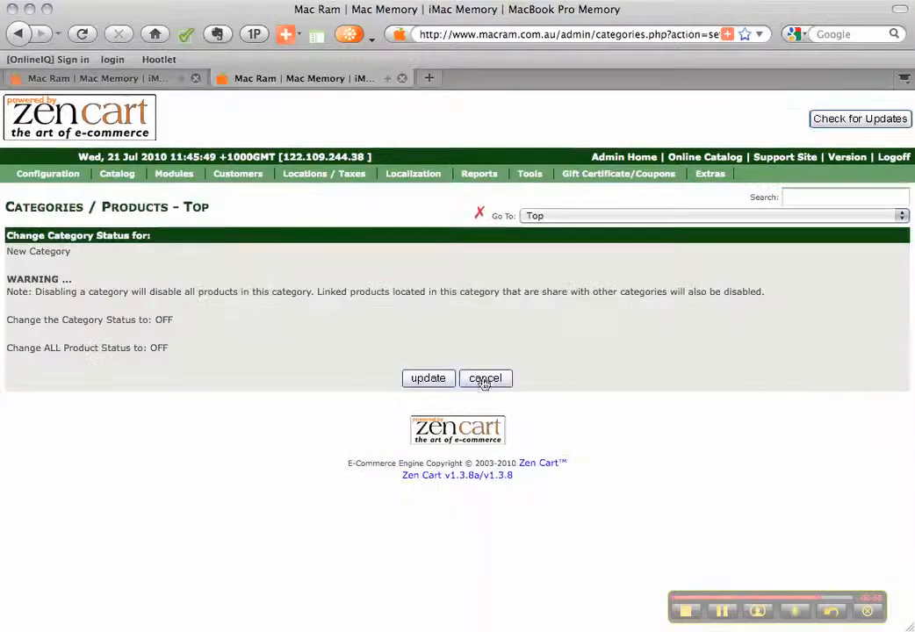
{"action": "left_click", "coordinate": [432, 384]}
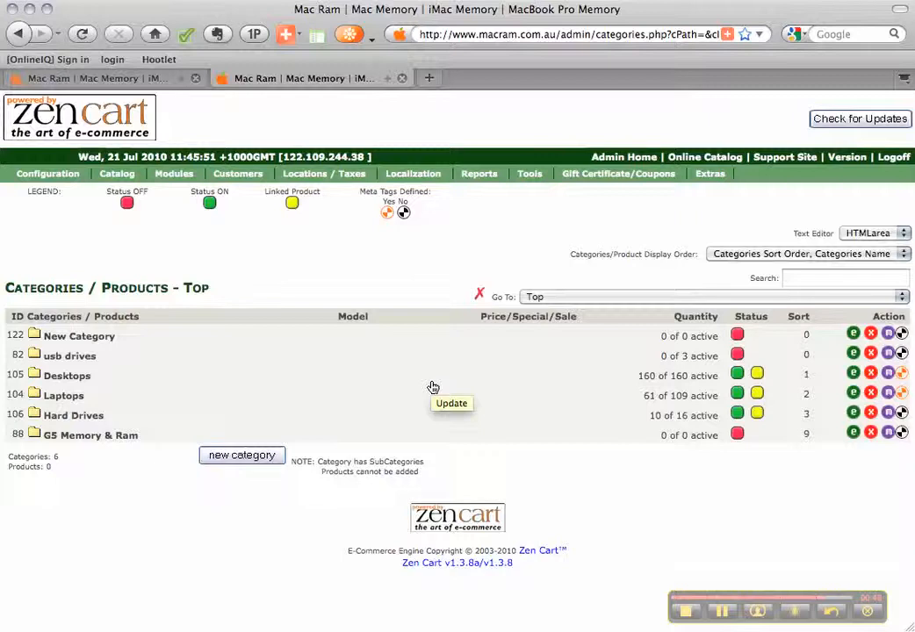